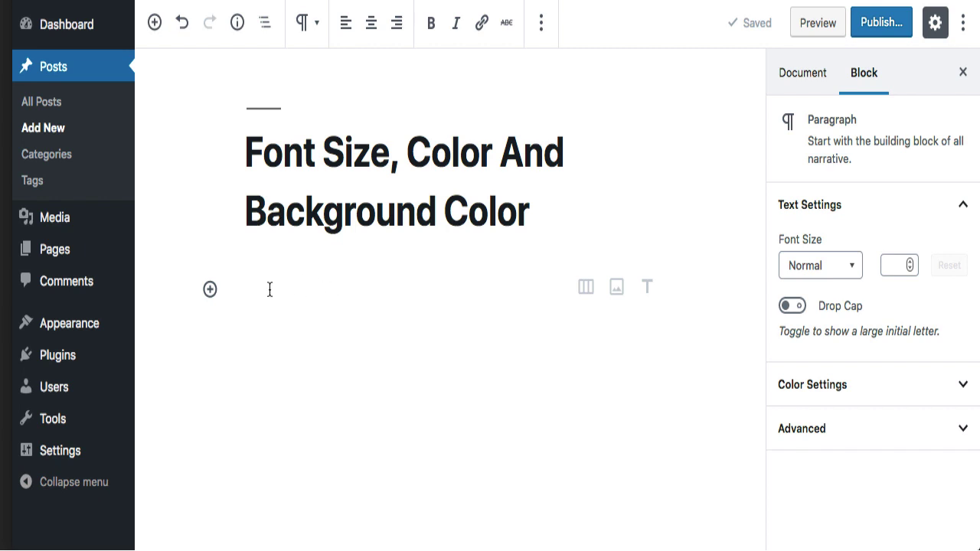
# Paste the Lorem Ipsum text into the empty paragraph block and place the caret in it.
pyautogui.hotkey('ctrl', 'v')
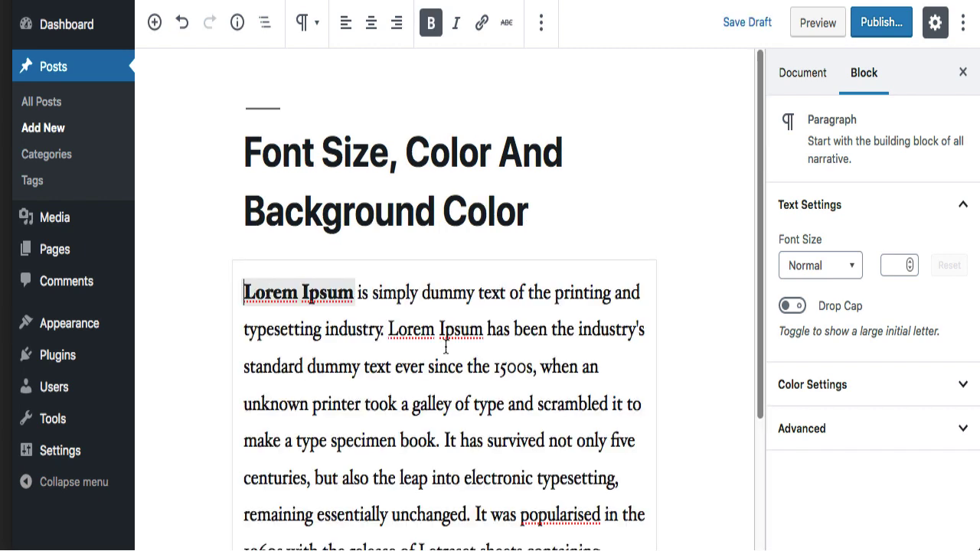
pyautogui.scroll(-1, 448, 347)
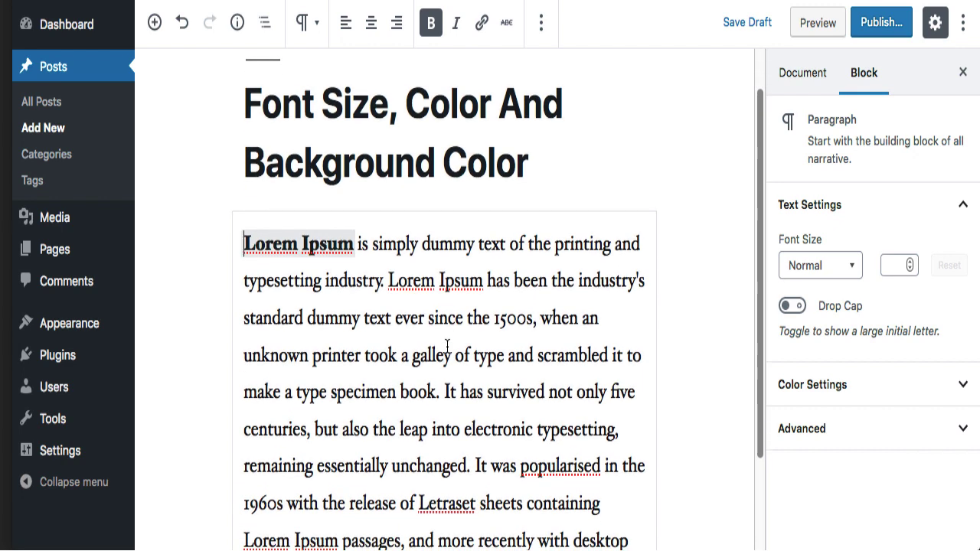
pyautogui.scroll(-1, 448, 347)
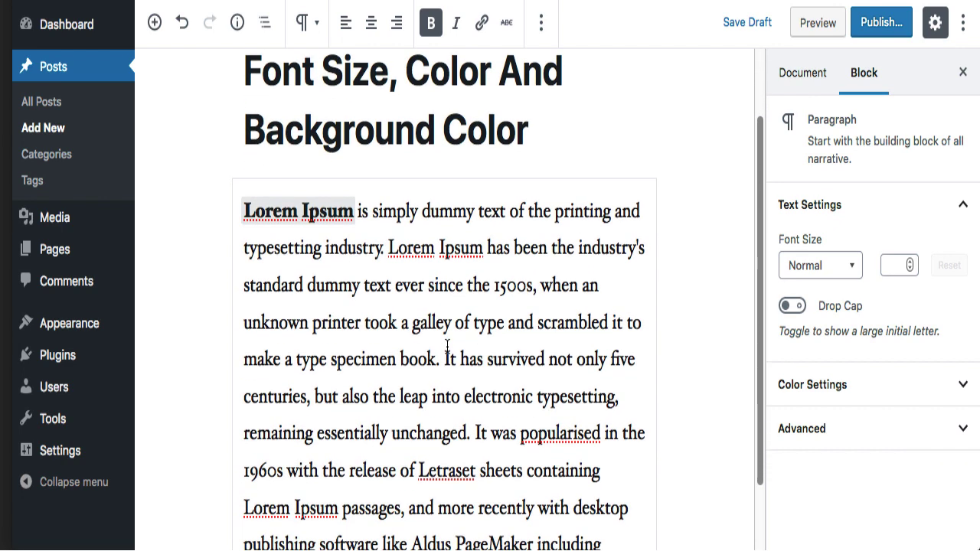
pyautogui.scroll(-1, 448, 347)
pyautogui.scroll(-1, 448, 346)
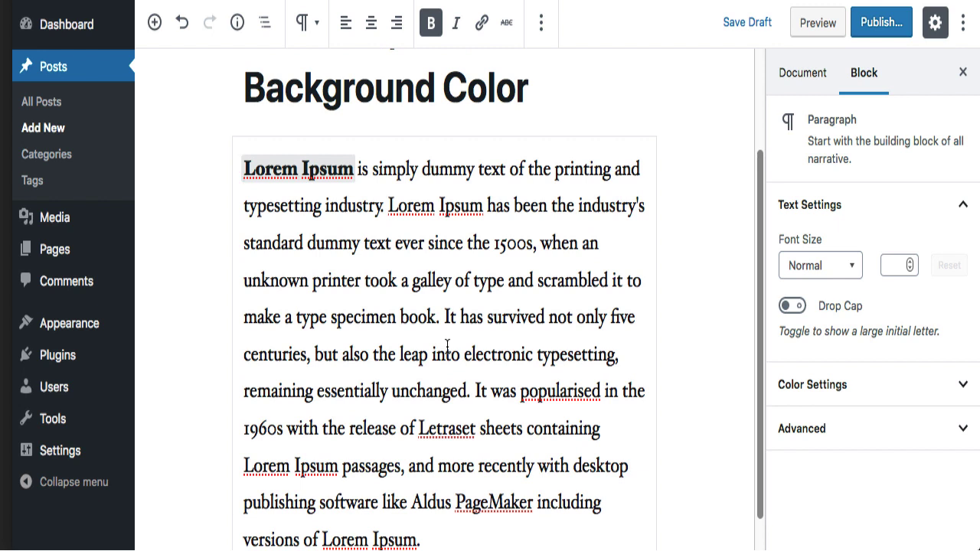
pyautogui.click(437, 351)
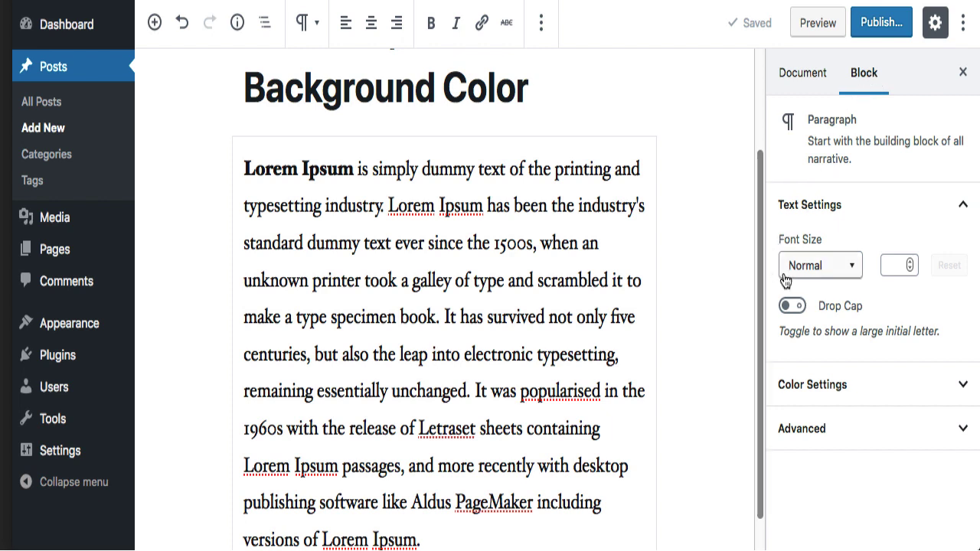
# Try the Large, Huge and Small font size presets on the paragraph, then reset it to Normal.
pyautogui.click(849, 272)
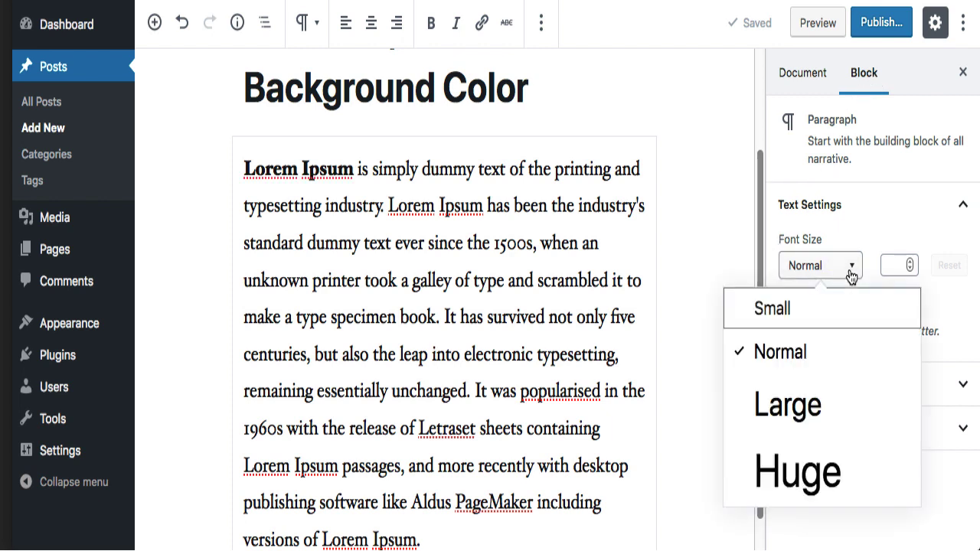
pyautogui.click(810, 405)
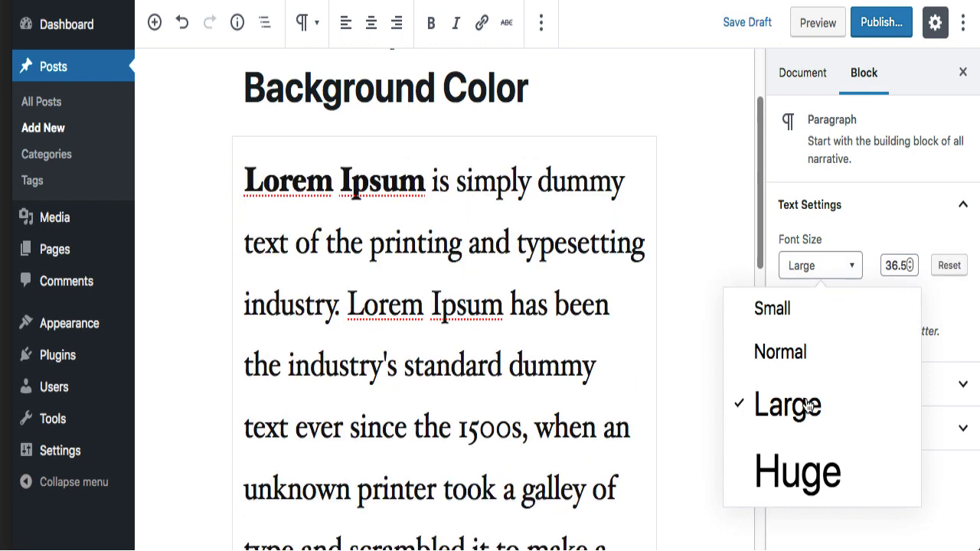
pyautogui.click(796, 471)
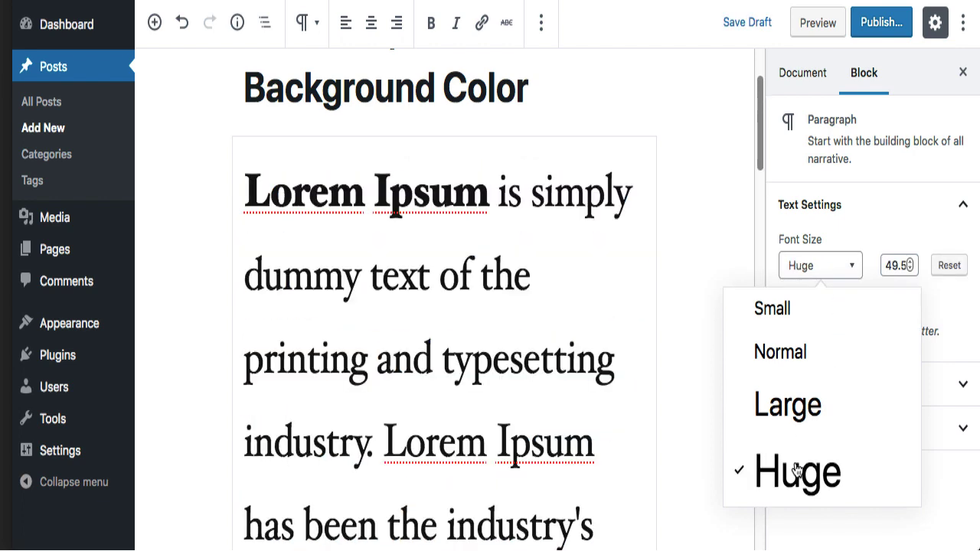
pyautogui.click(783, 313)
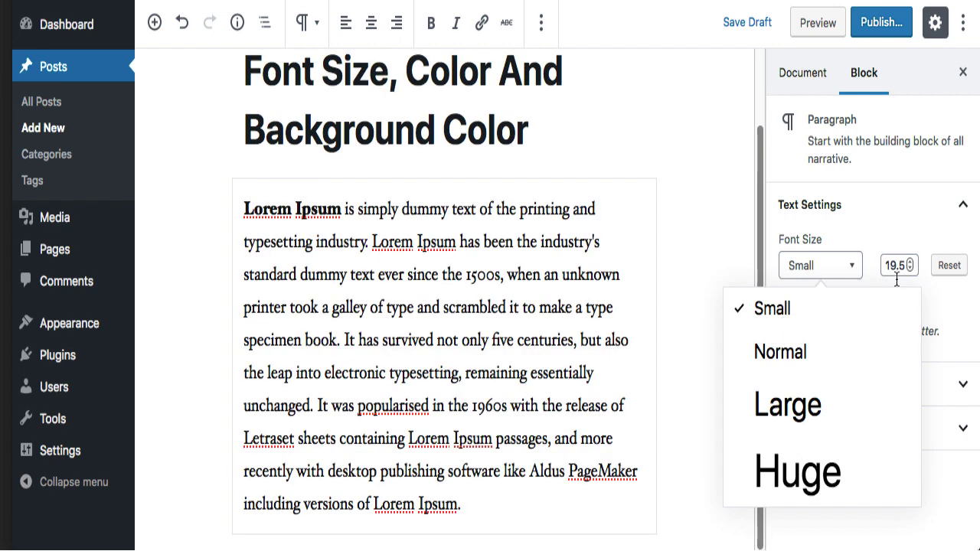
pyautogui.click(949, 268)
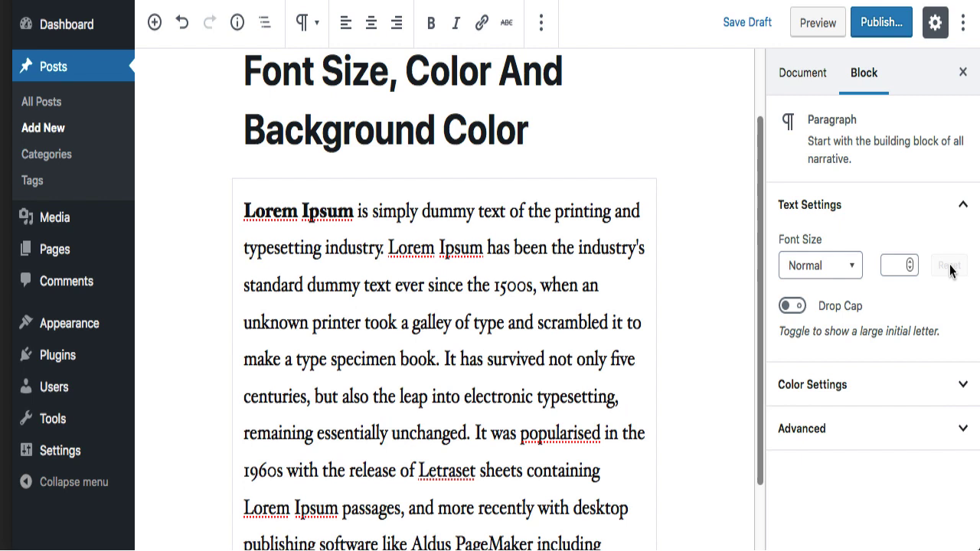
# Step the paragraph's custom font size up to 23, then reset it to Normal.
pyautogui.click(426, 284)
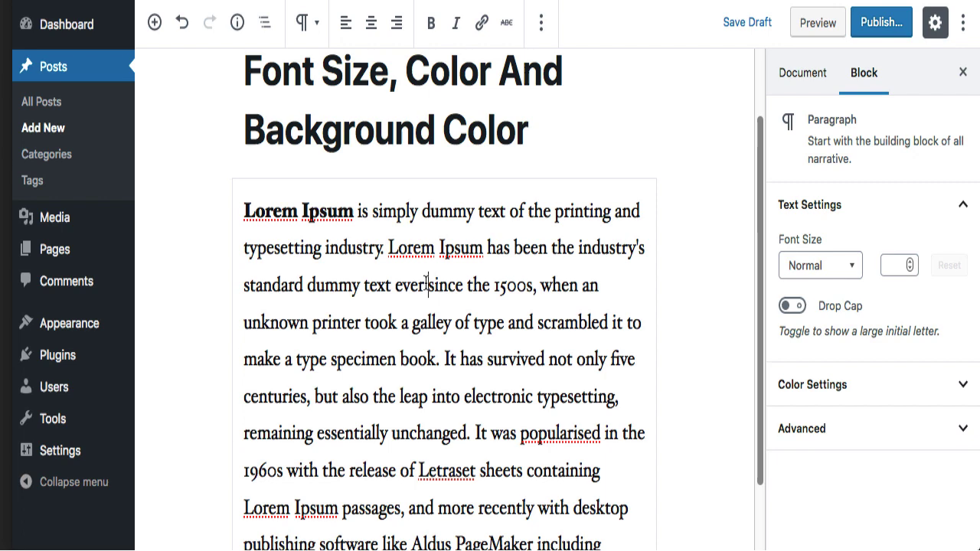
pyautogui.click(909, 268)
pyautogui.moveTo(909, 265); pyautogui.dragTo(908, 265)
pyautogui.click(909, 265)
pyautogui.click(909, 265)
pyautogui.click(909, 265)
pyautogui.click(908, 265)
pyautogui.click(908, 265)
pyautogui.click(909, 265)
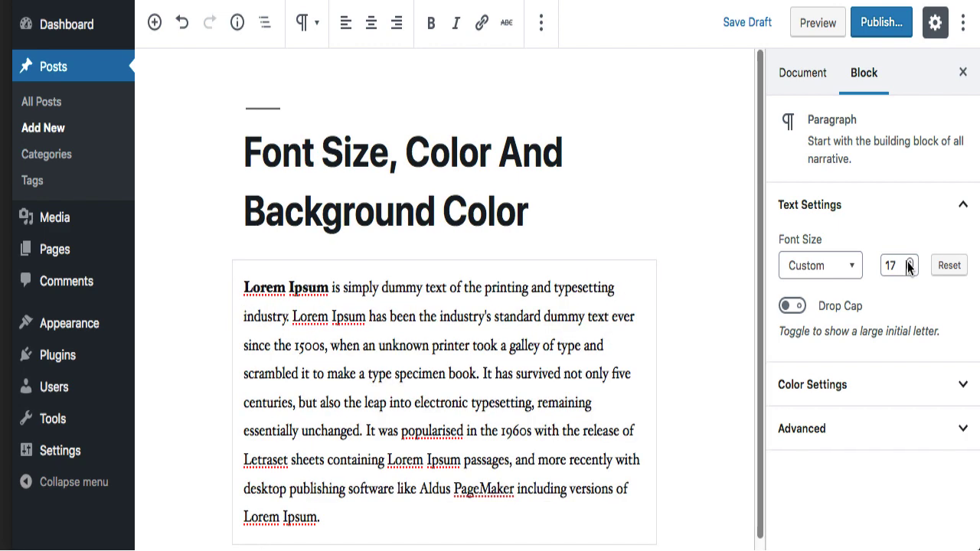
pyautogui.click(908, 265)
pyautogui.click(908, 265)
pyautogui.click(908, 265)
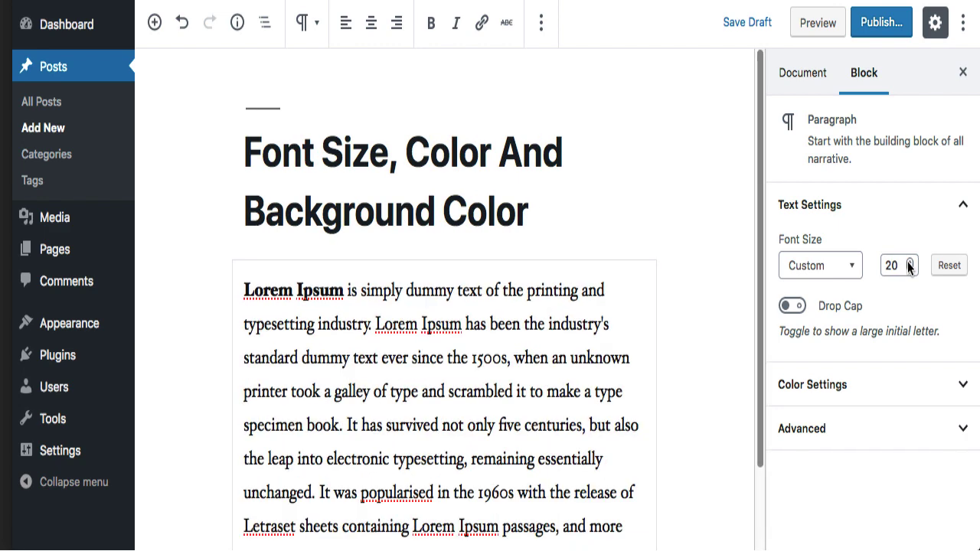
pyautogui.click(909, 265)
pyautogui.click(909, 265)
pyautogui.click(909, 265)
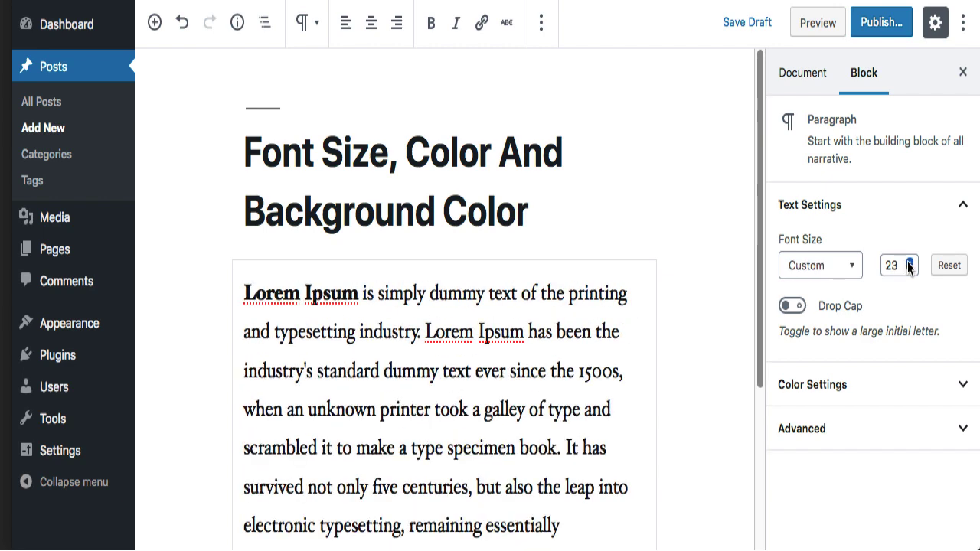
pyautogui.click(948, 266)
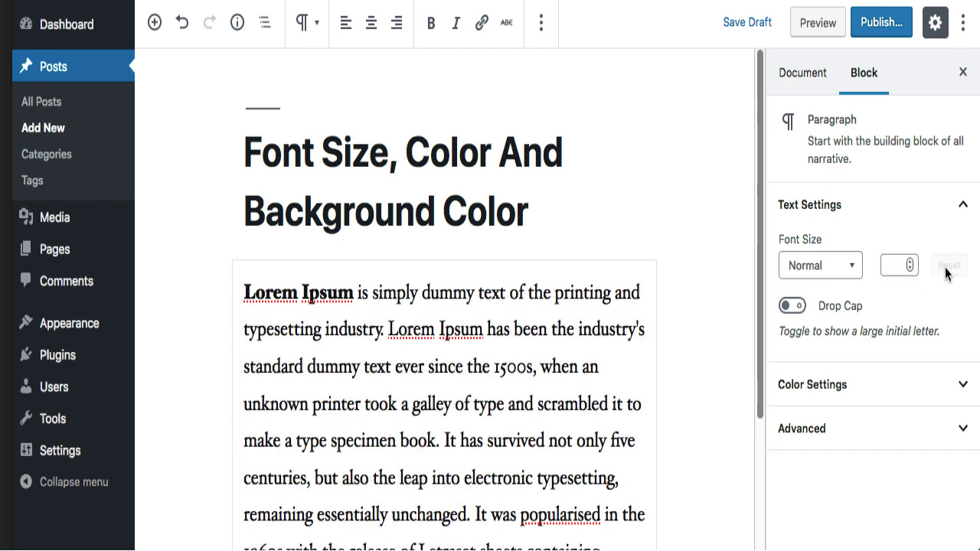
pyautogui.scroll(-4, 651, 310)
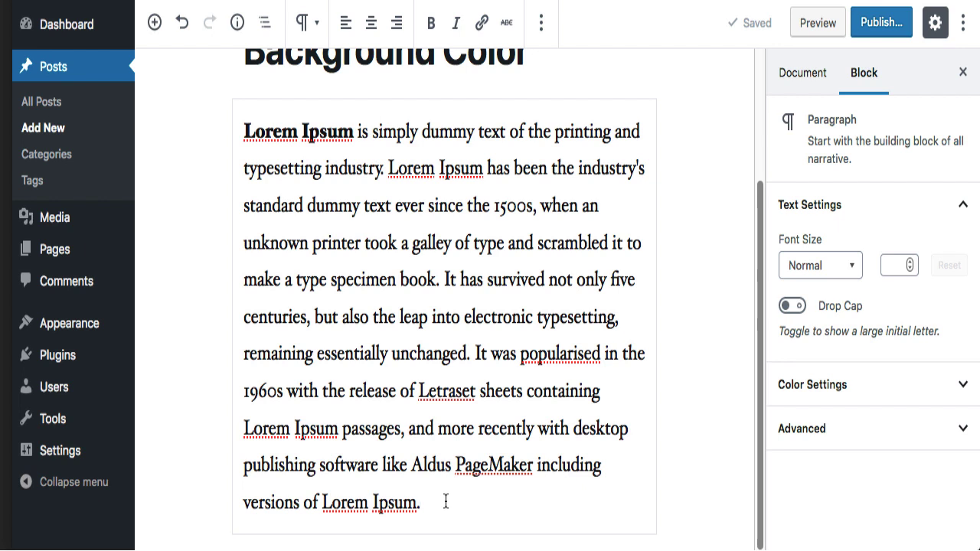
# Start a new paragraph block below the first and paste the same Lorem Ipsum text into it.
pyautogui.press('Return')
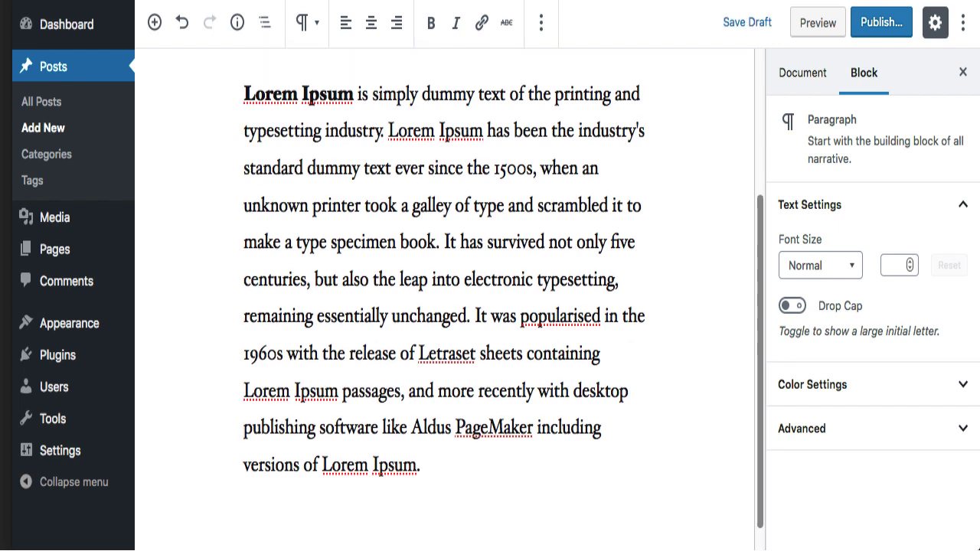
pyautogui.write("Lorem Ipsum is simply dummy text of the printing and typesetting industry. Lorem Ipsum has been the industry's standard dummy text ever since the 1500s, when an unknown printer took a galley of type and scrambled it to make a type specimen book. It has survived not only five centuries, but also the leap into electronic typesetting, remaining essentially unchanged. It was popularised in the 1960s with the release of Letraset sheets containing Lorem Ipsum passages, and more recently with desktop publishing software like Aldus PageMaker including versions of Lorem Ipsum.")
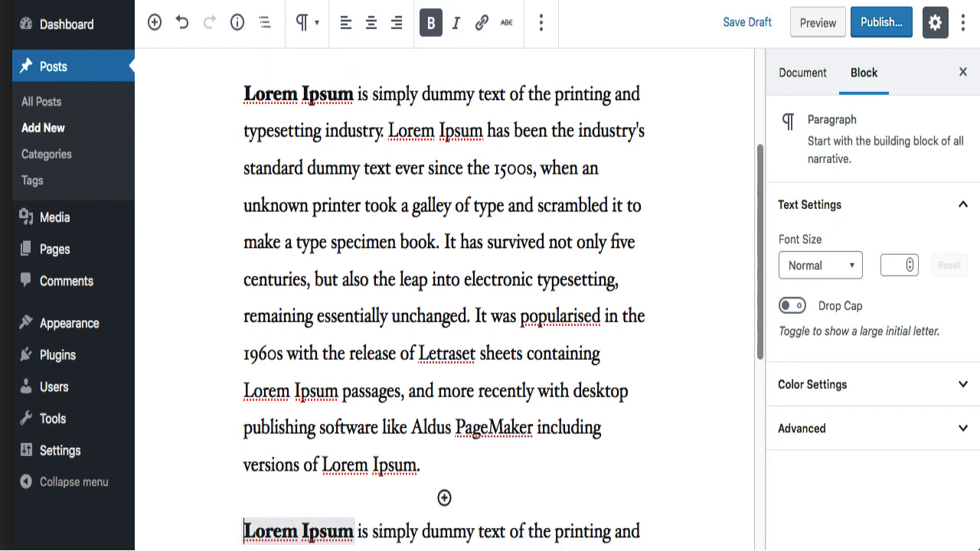
pyautogui.scroll(-5, 528, 444)
pyautogui.scroll(-5, 532, 429)
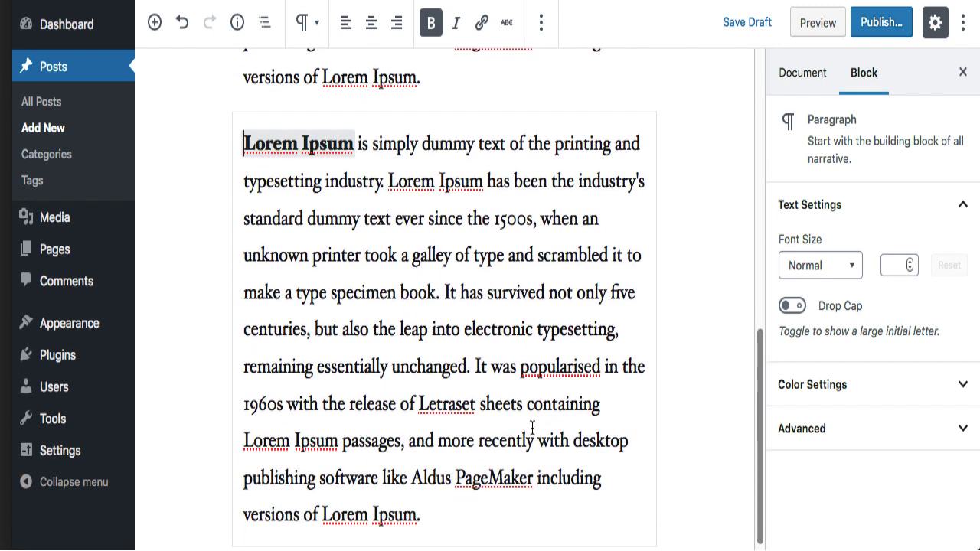
pyautogui.moveTo(474, 498); pyautogui.dragTo(301, 145)
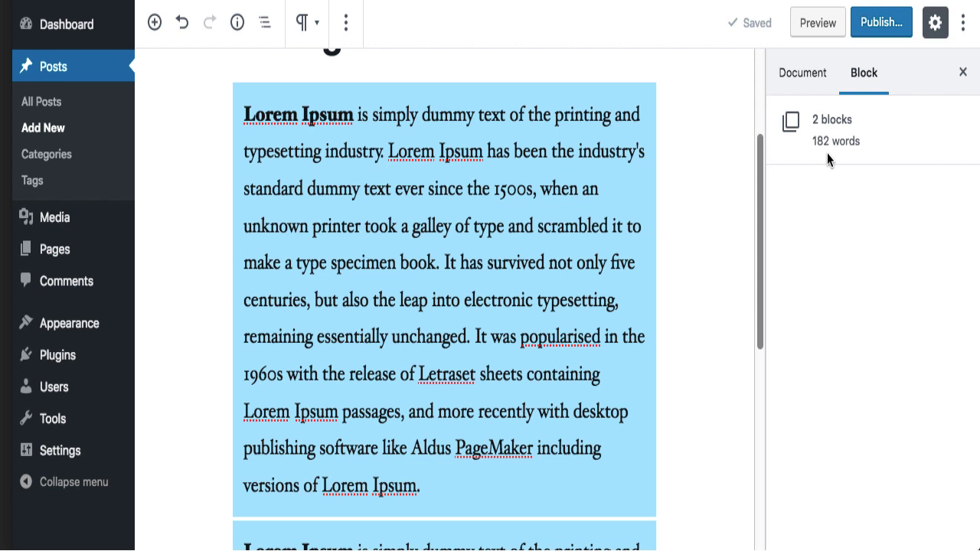
pyautogui.scroll(-2, 694, 232)
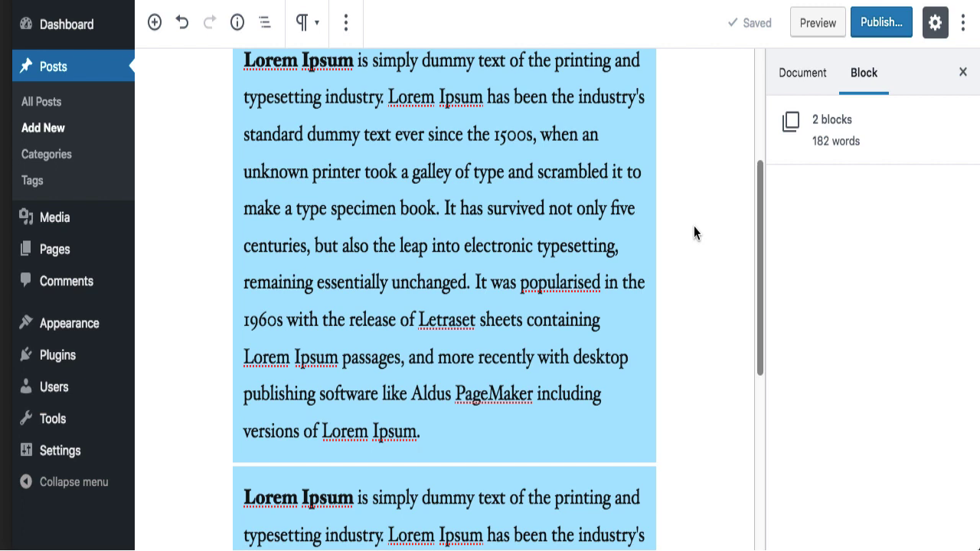
pyautogui.scroll(-1, 695, 233)
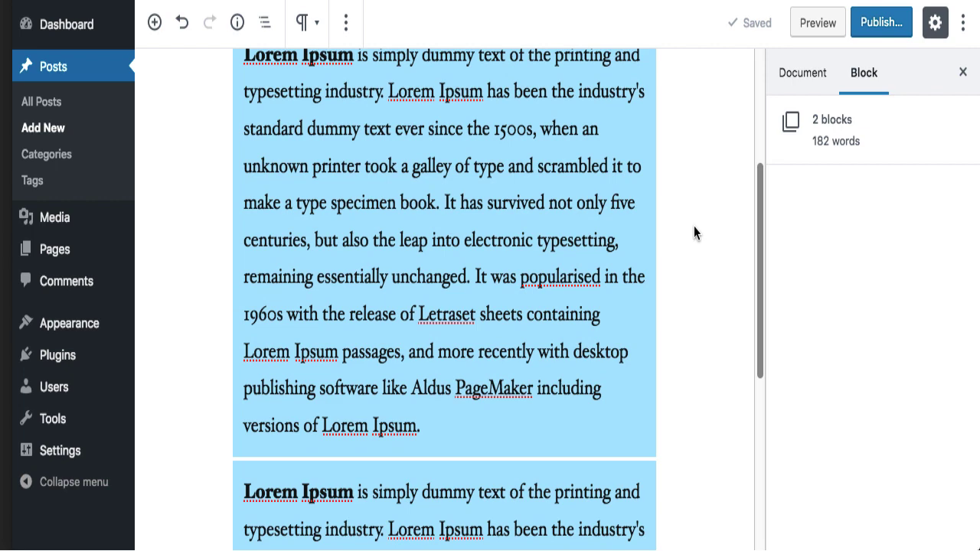
pyautogui.scroll(2, 694, 232)
pyautogui.scroll(3, 693, 227)
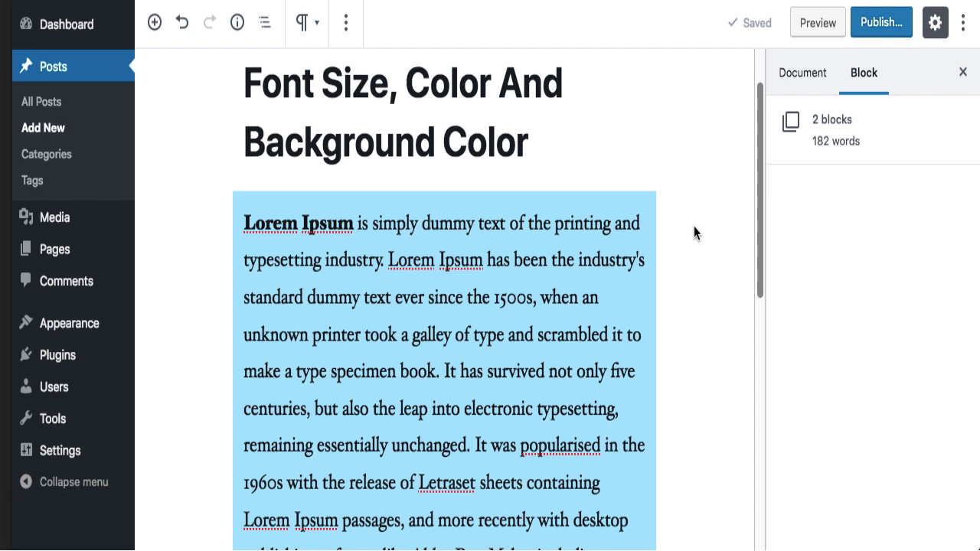
pyautogui.scroll(-4, 677, 217)
pyautogui.scroll(-3, 676, 217)
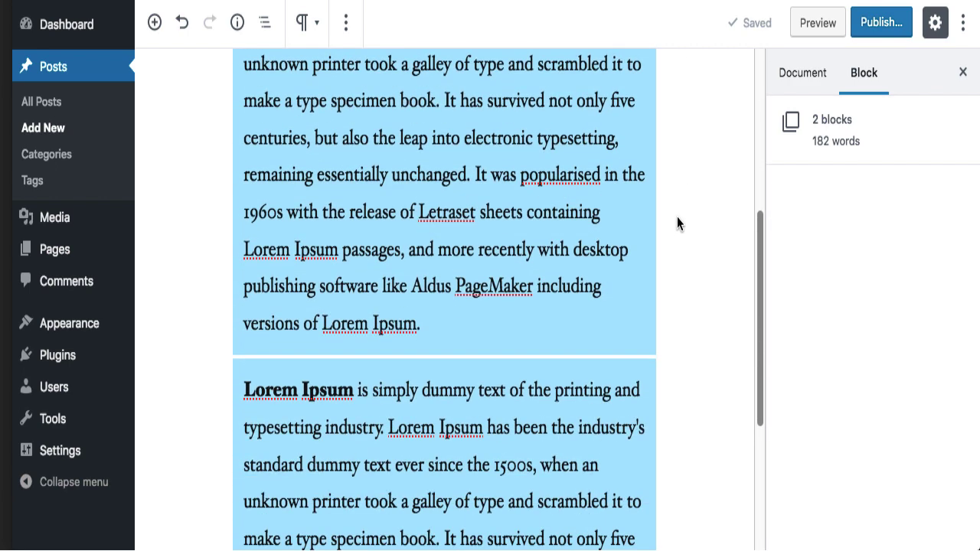
pyautogui.scroll(3, 580, 372)
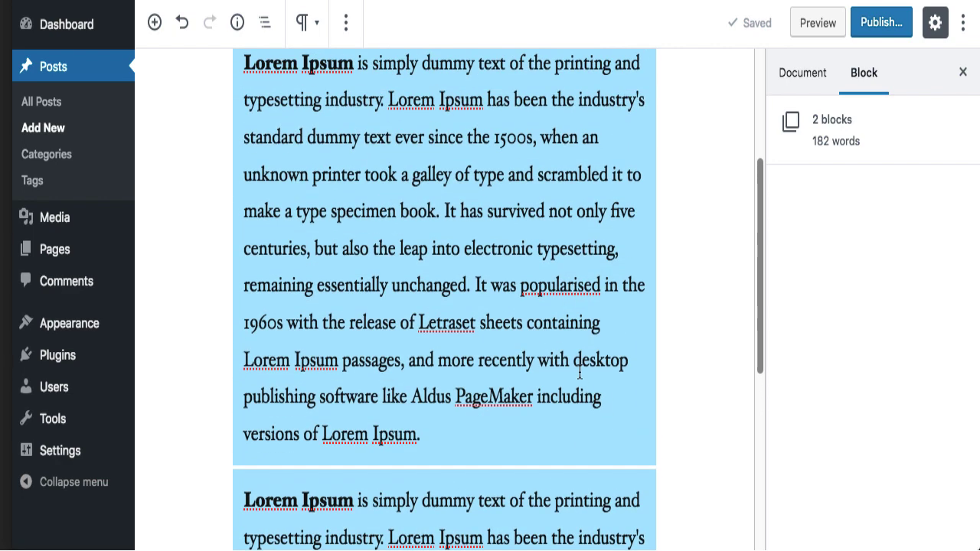
pyautogui.scroll(4, 580, 372)
pyautogui.click(527, 293)
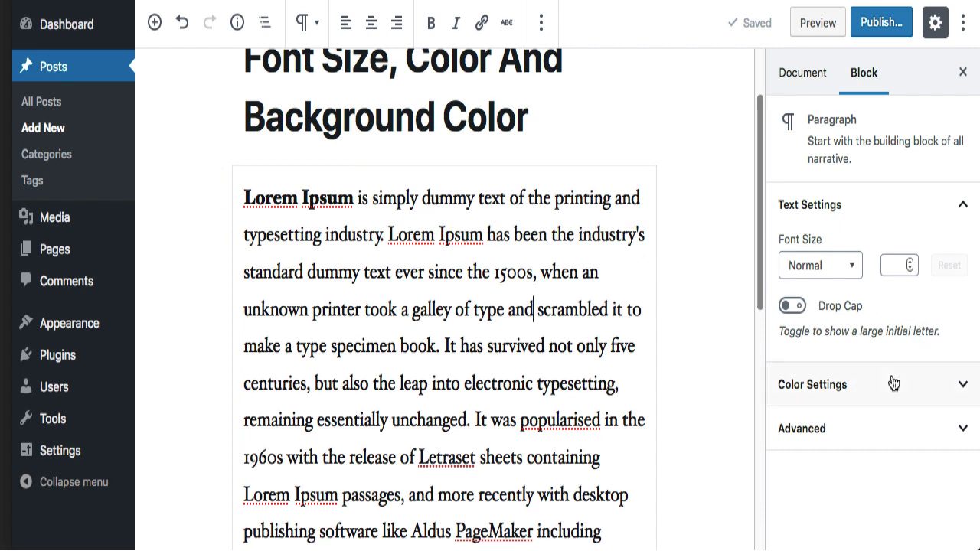
pyautogui.click(792, 310)
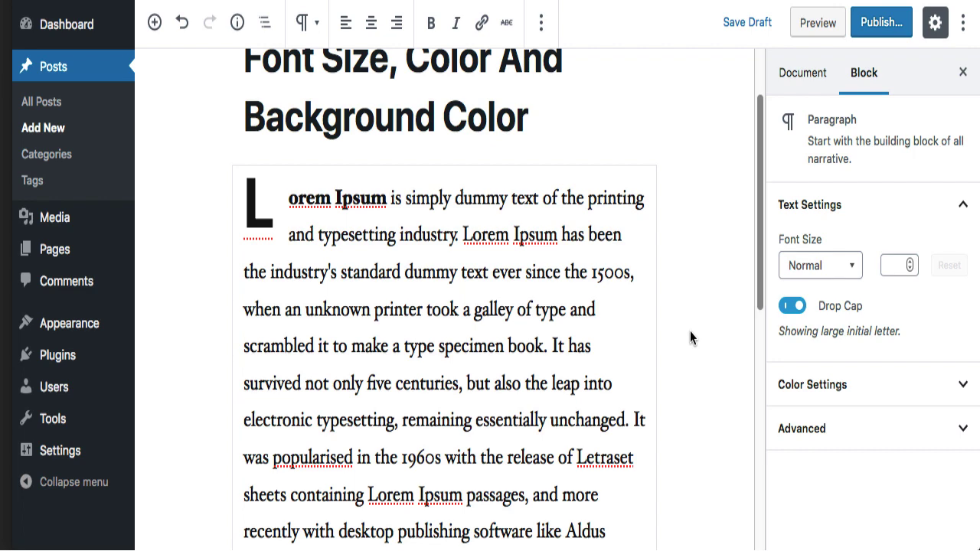
pyautogui.click(690, 330)
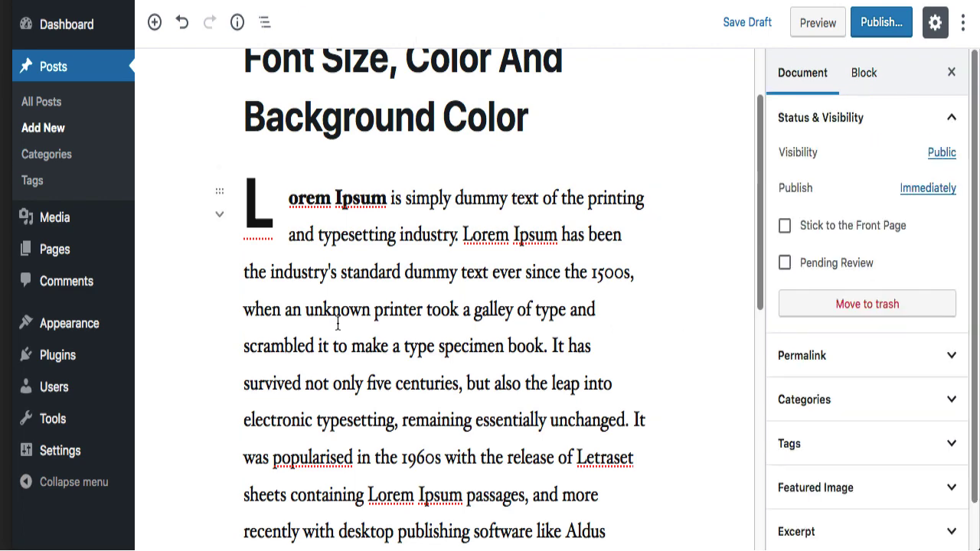
pyautogui.scroll(-3, 338, 323)
pyautogui.scroll(3, 337, 323)
pyautogui.scroll(-3, 338, 323)
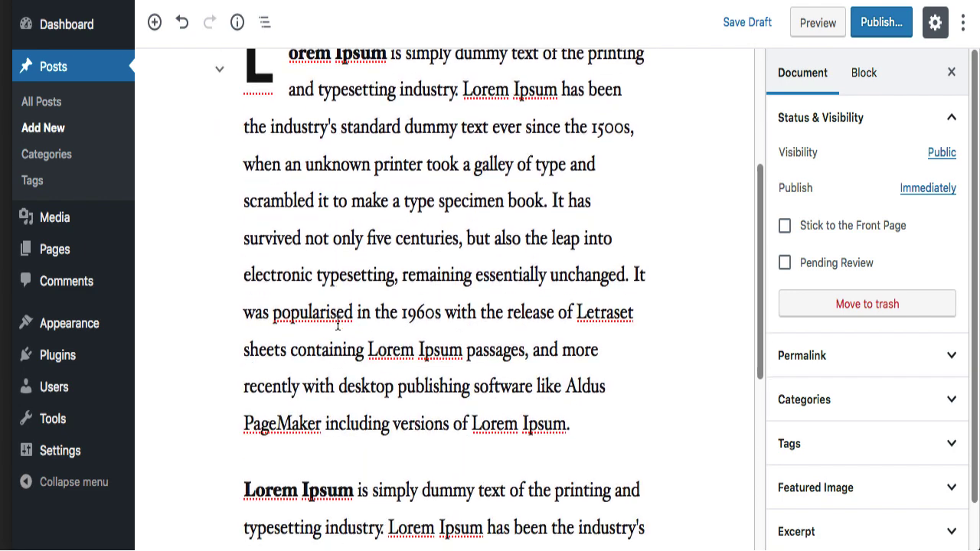
pyautogui.scroll(3, 338, 323)
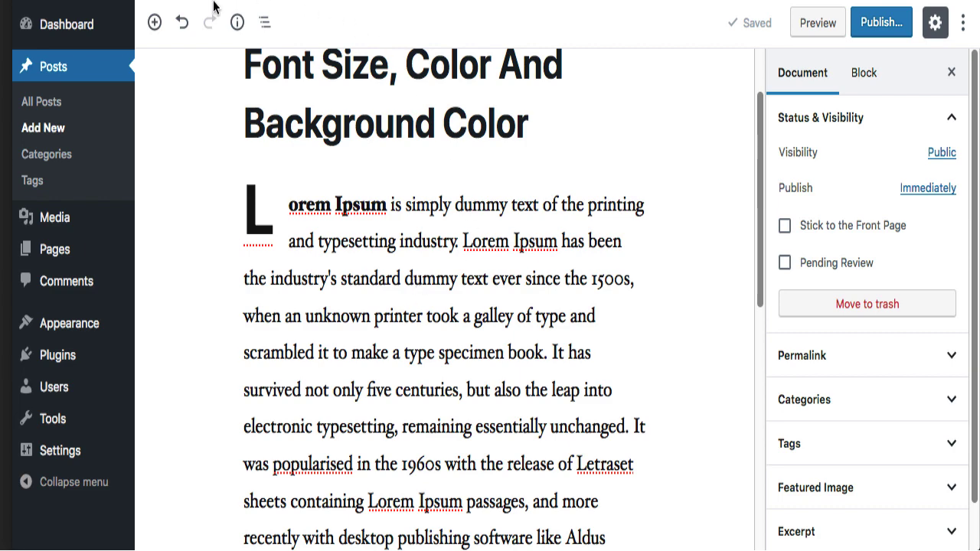
pyautogui.click(182, 27)
pyautogui.click(184, 26)
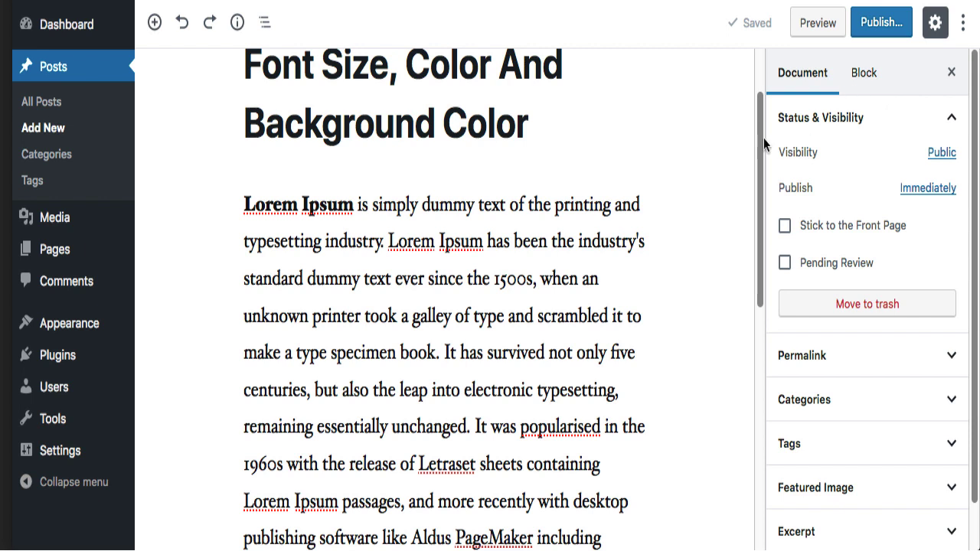
# Select the first paragraph and give it a dark blue background colour.
pyautogui.click(583, 277)
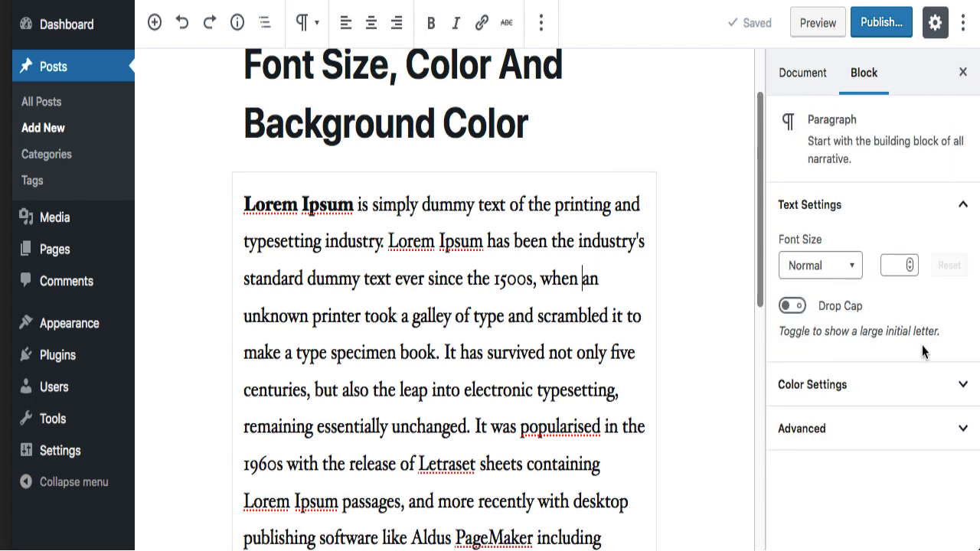
pyautogui.click(894, 390)
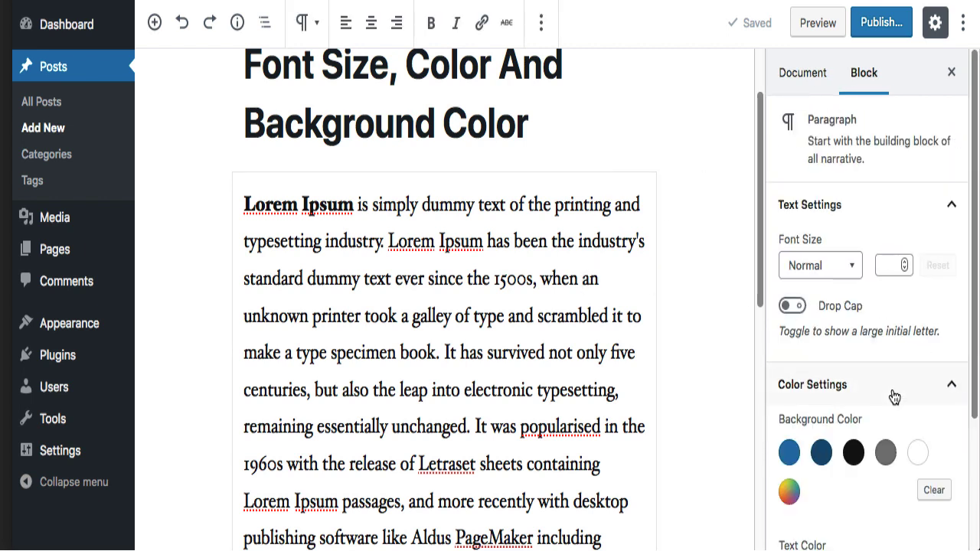
pyautogui.scroll(-4, 919, 349)
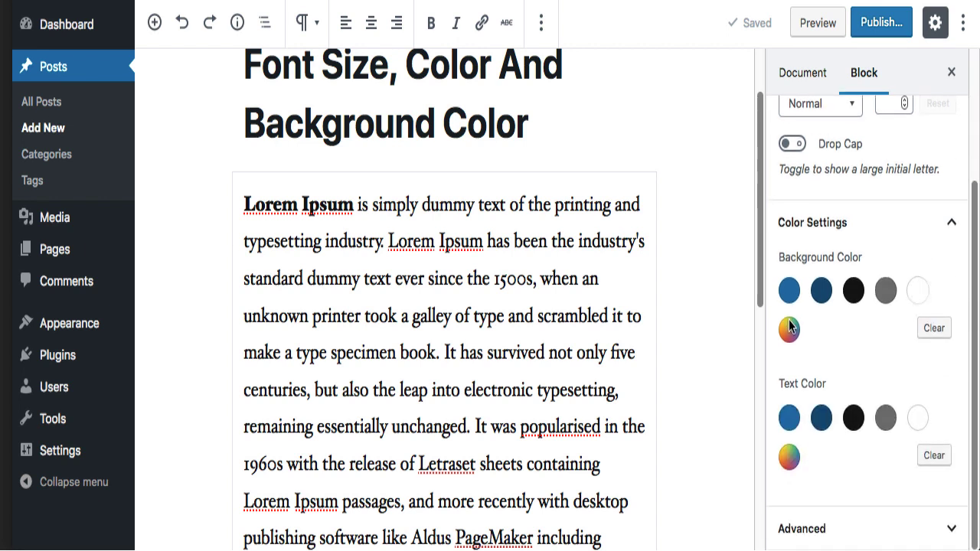
pyautogui.click(821, 291)
pyautogui.scroll(-1, 705, 314)
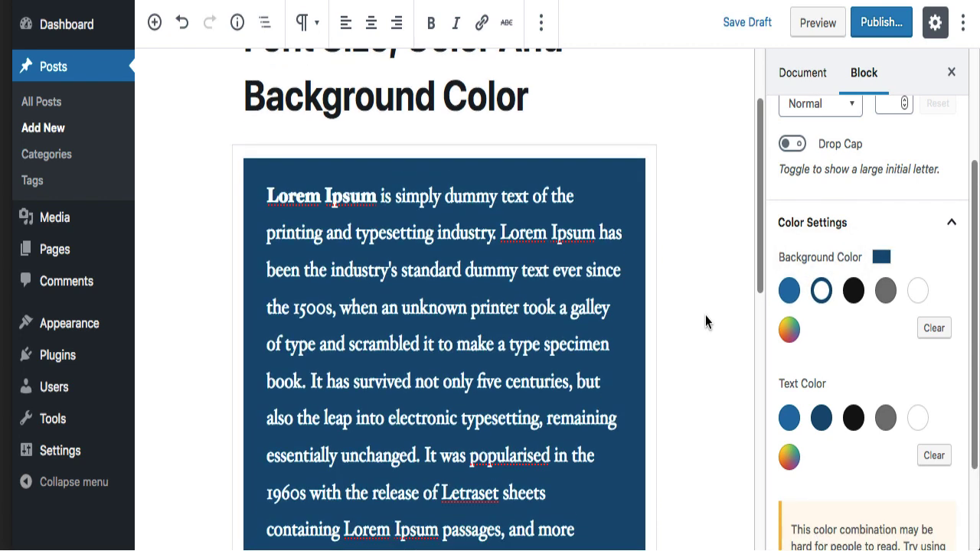
pyautogui.scroll(1, 705, 314)
pyautogui.scroll(-3, 914, 377)
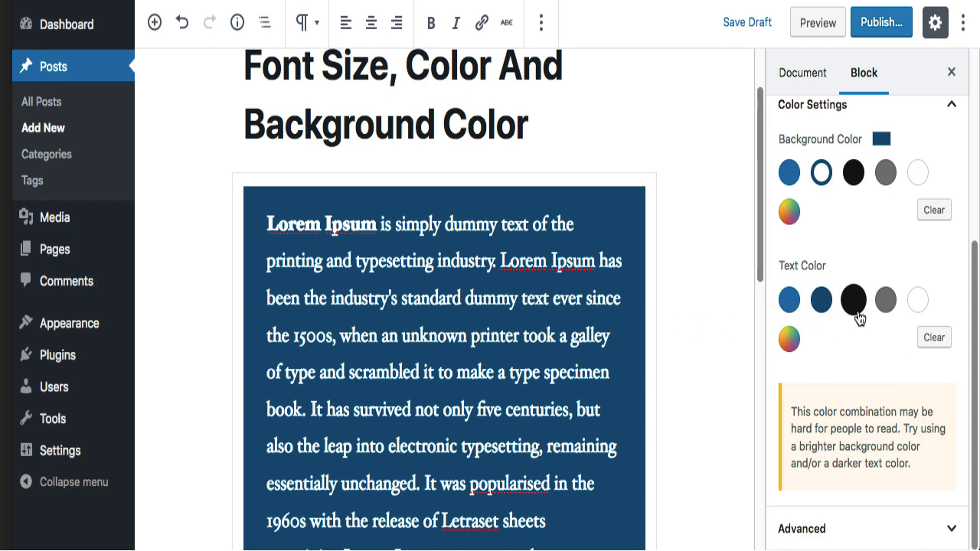
# Try a gray text colour on the paragraph, then remove it again.
pyautogui.click(886, 312)
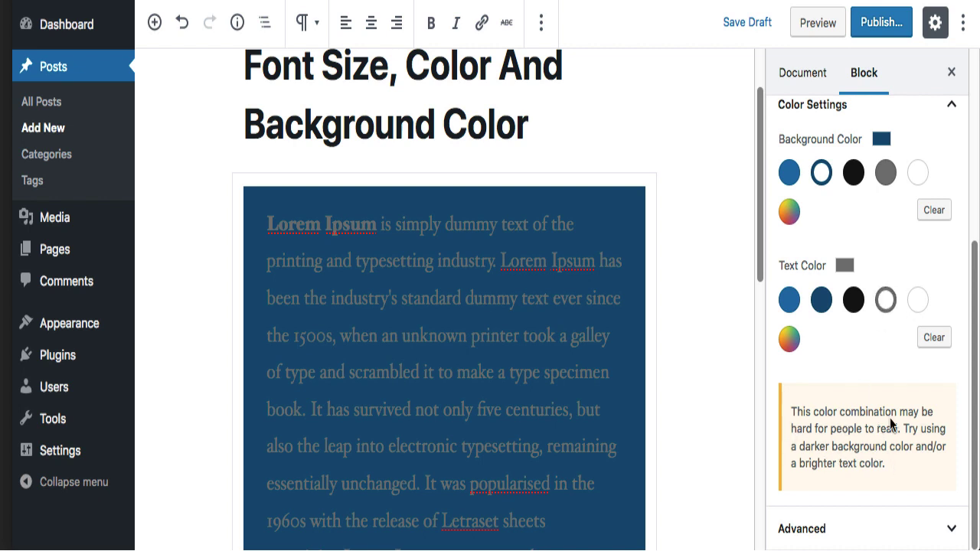
pyautogui.click(887, 302)
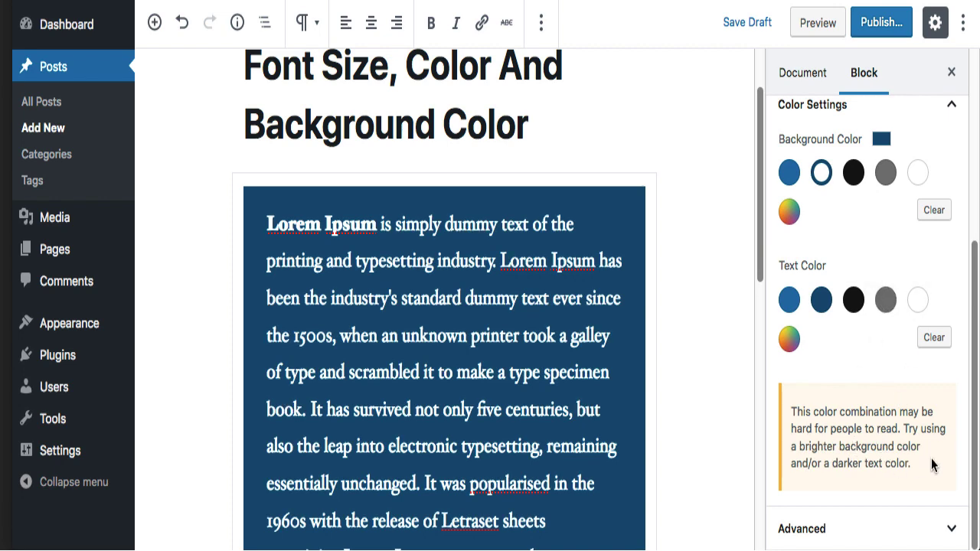
pyautogui.scroll(1, 927, 458)
pyautogui.scroll(-1, 927, 457)
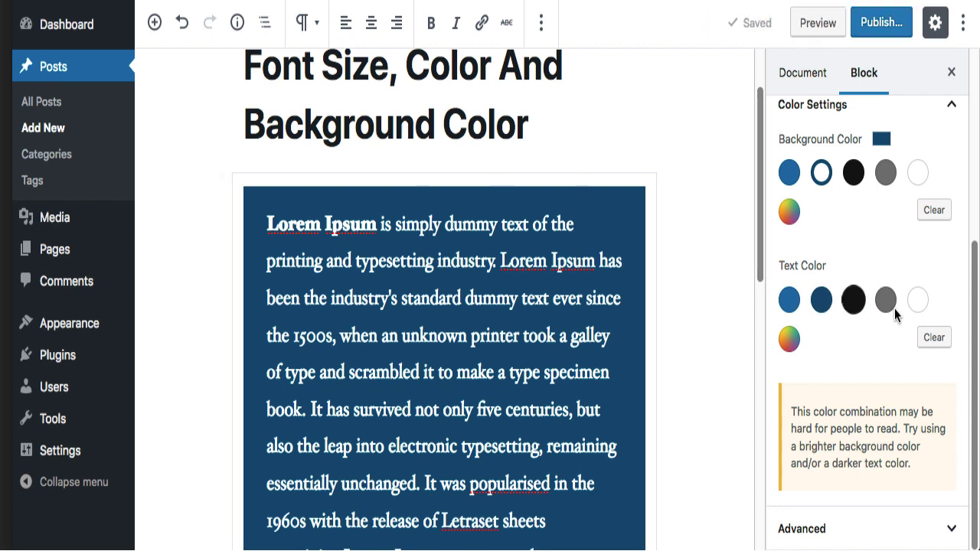
# Clear the dark blue background and pick a custom light blue-grey, #98b9c8, instead.
pyautogui.click(933, 209)
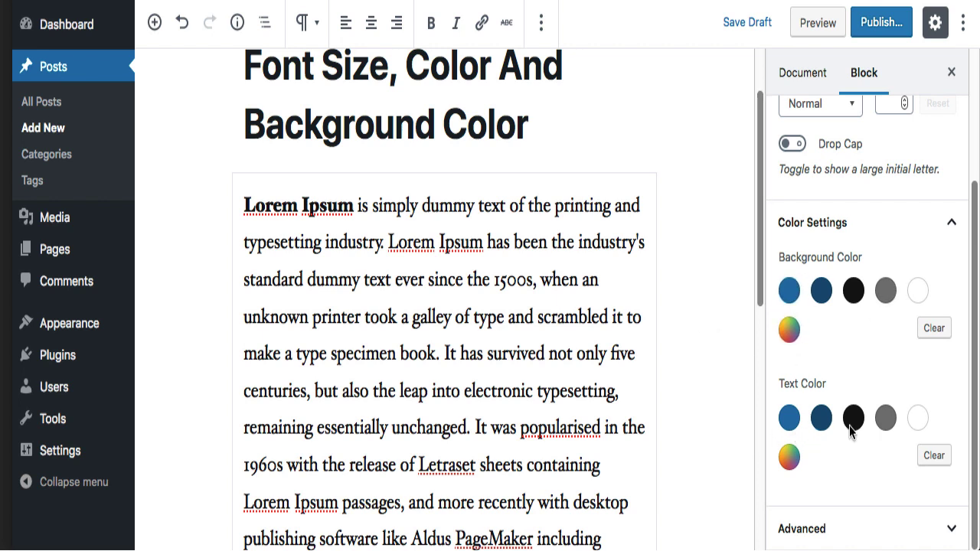
pyautogui.click(789, 330)
pyautogui.click(801, 155)
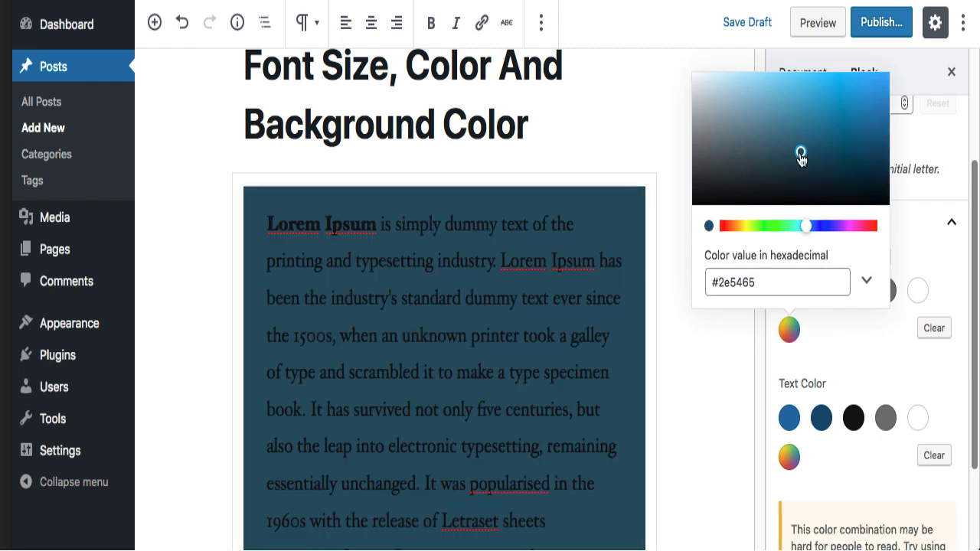
pyautogui.click(745, 120)
pyautogui.click(740, 101)
pyautogui.click(679, 349)
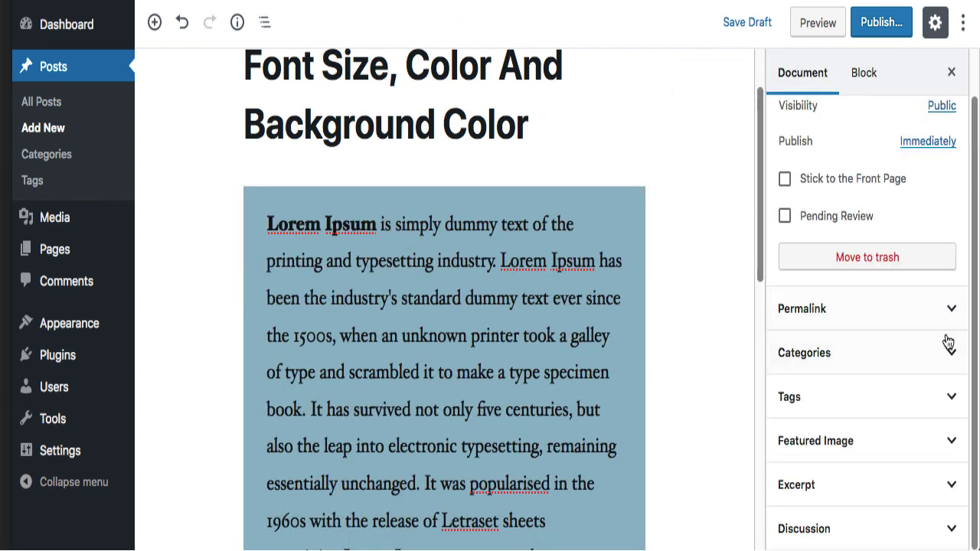
pyautogui.scroll(1, 949, 367)
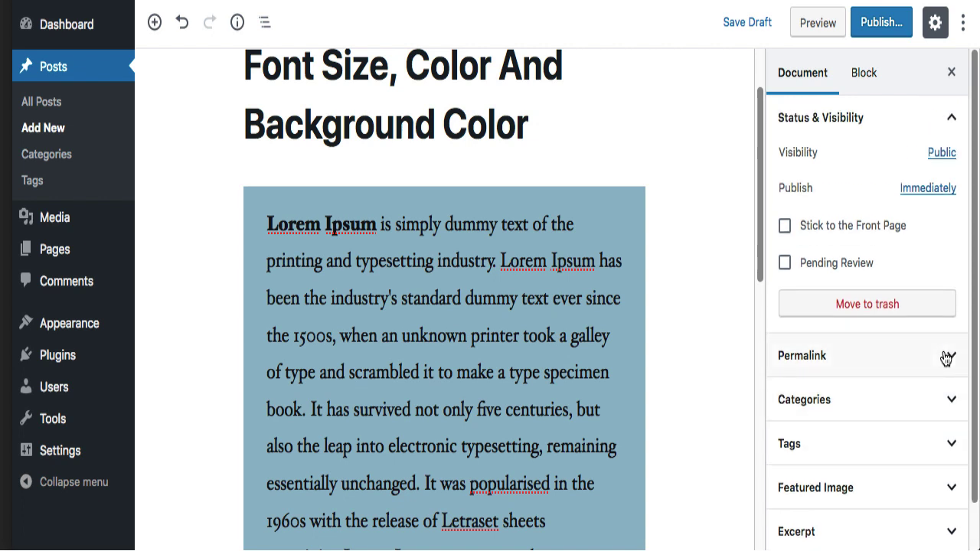
# Reselect the first paragraph and clear its #98b9c8 background colour.
pyautogui.click(866, 75)
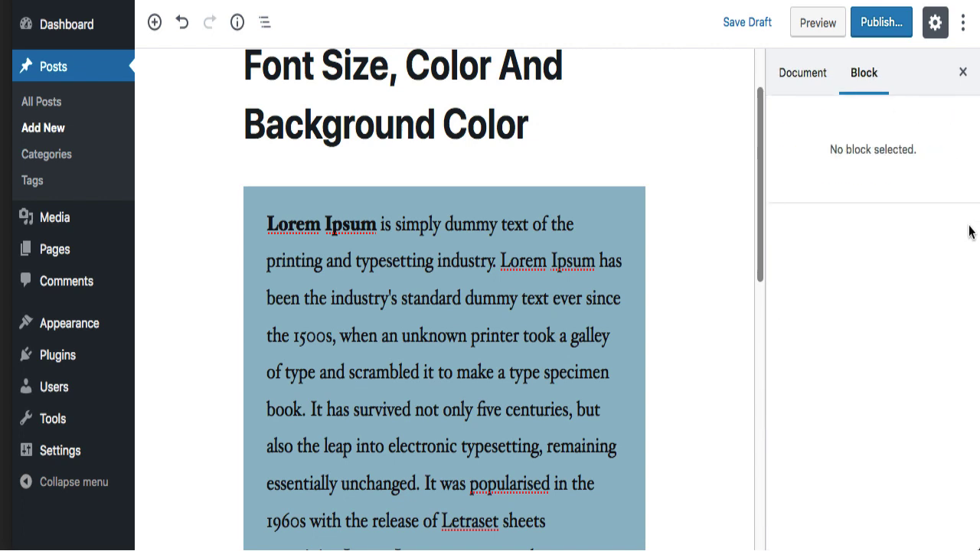
pyautogui.click(554, 331)
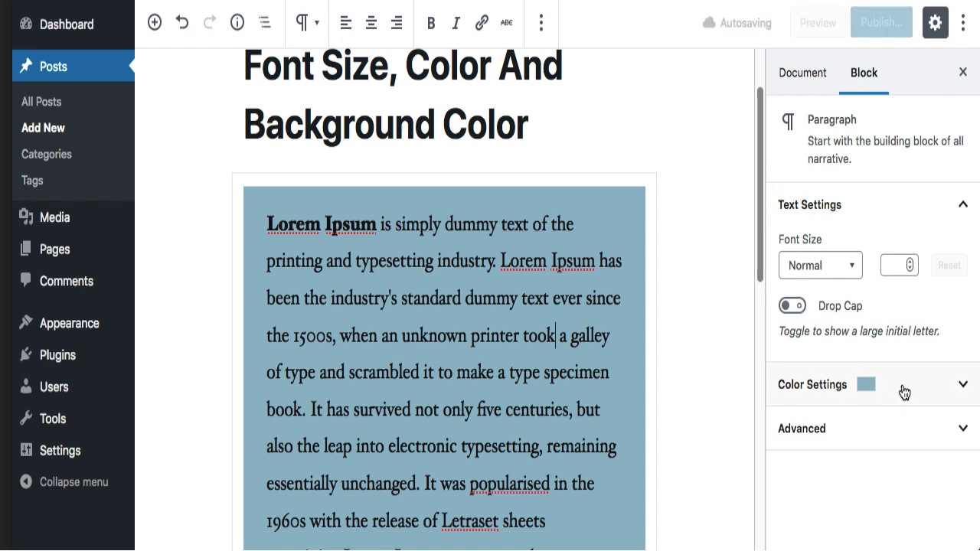
pyautogui.click(958, 385)
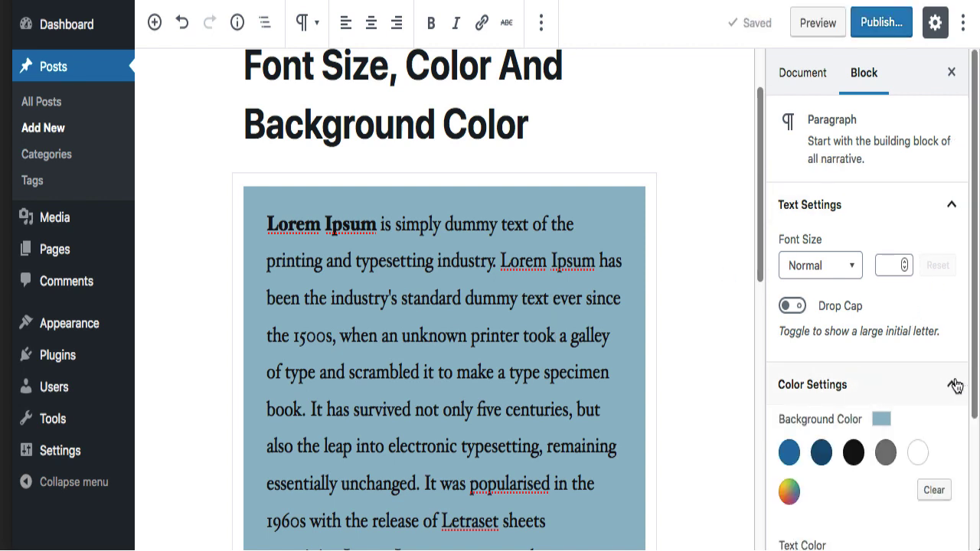
pyautogui.scroll(-2, 954, 385)
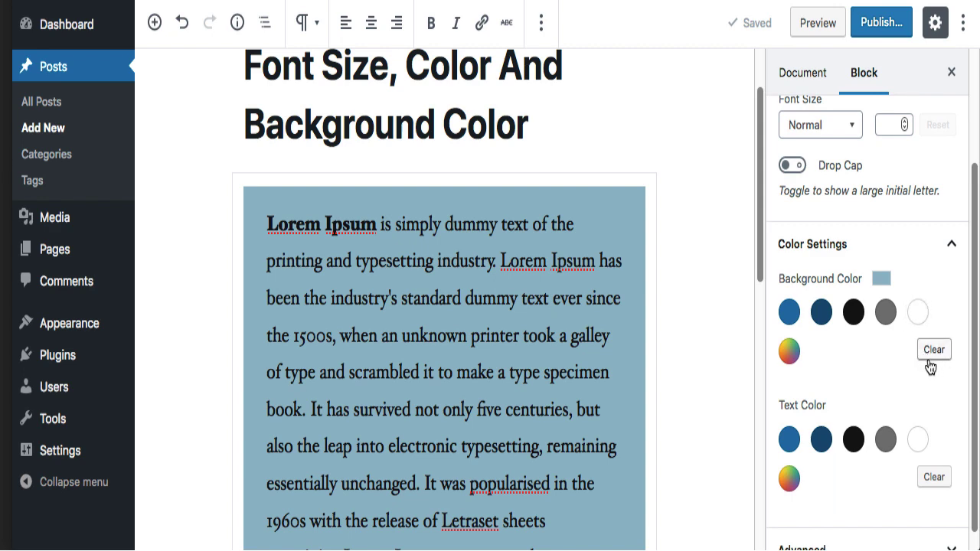
pyautogui.click(935, 355)
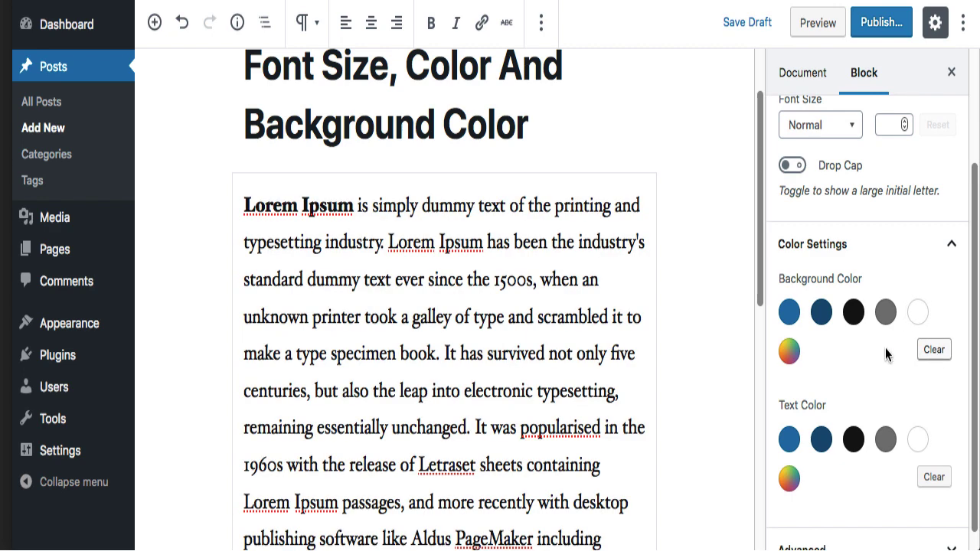
pyautogui.scroll(1, 728, 415)
pyautogui.scroll(-2, 728, 415)
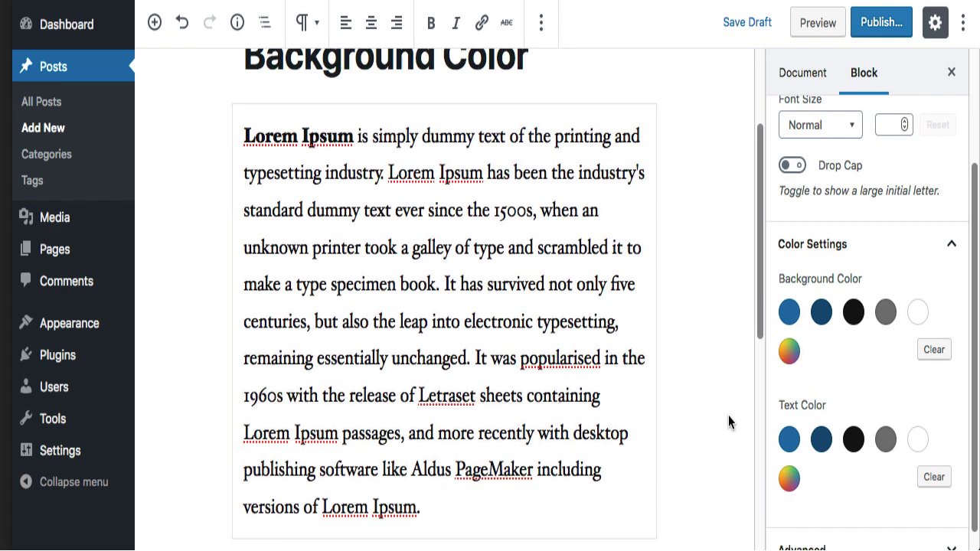
pyautogui.scroll(2, 729, 415)
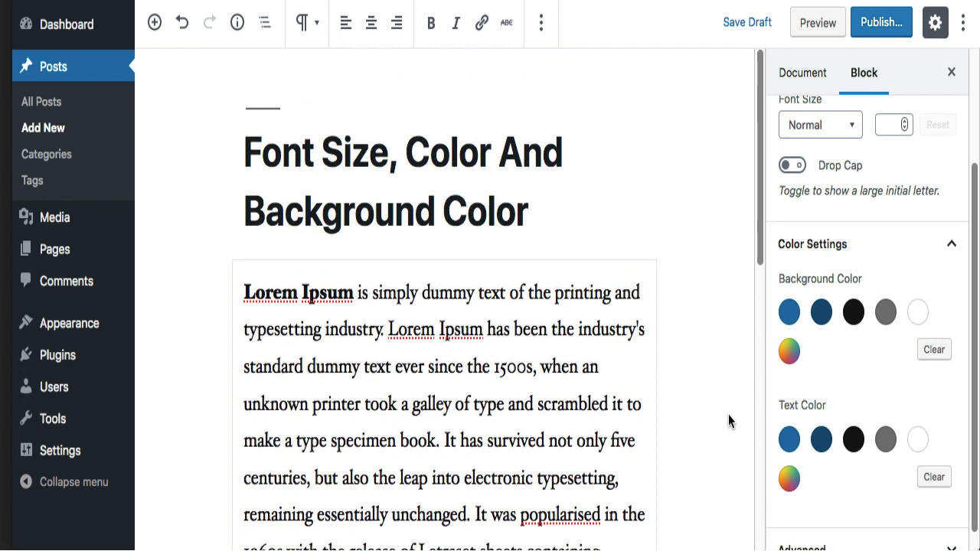